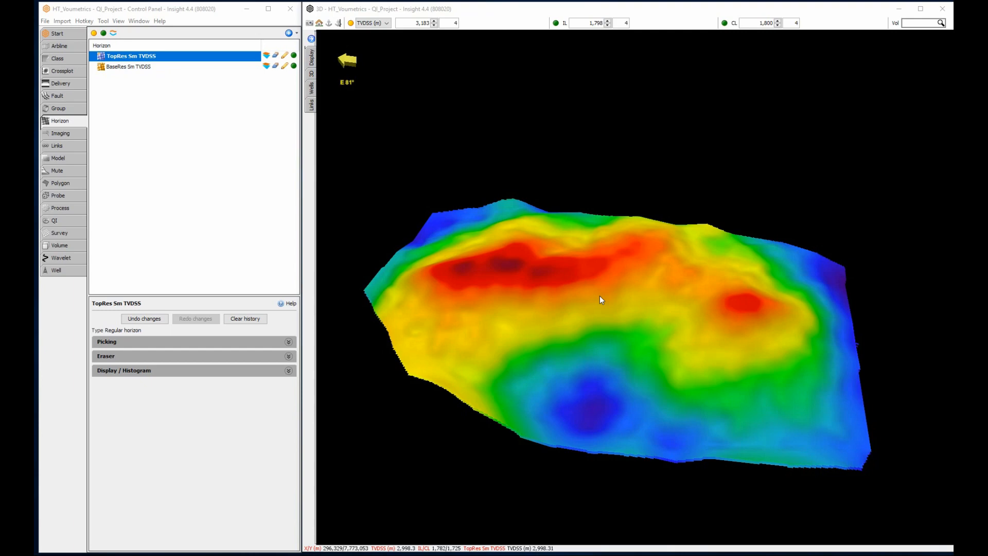
# Start a Volumetrics calculation for a single surface.
pyautogui.moveTo(601, 296); pyautogui.dragTo(462, 270)
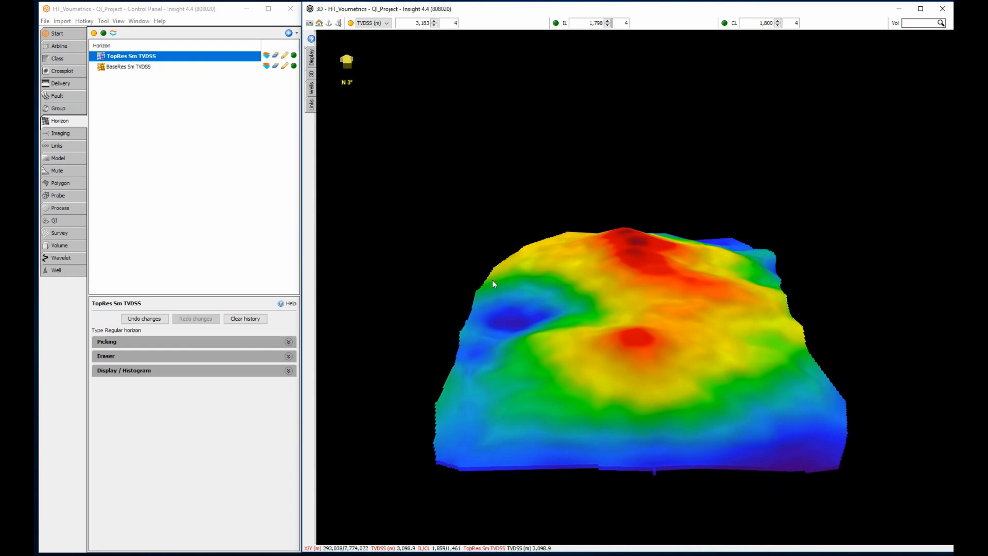
pyautogui.click(105, 22)
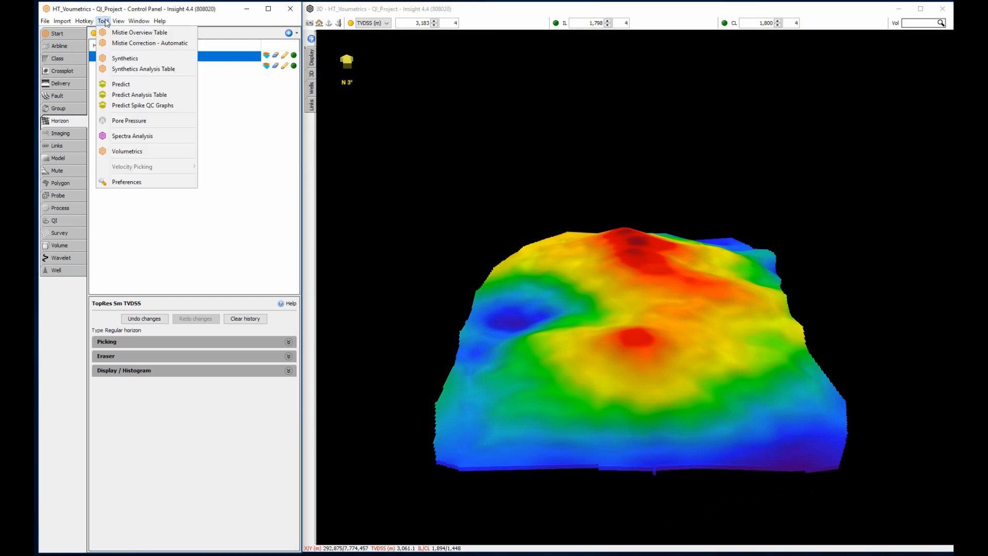
pyautogui.click(124, 151)
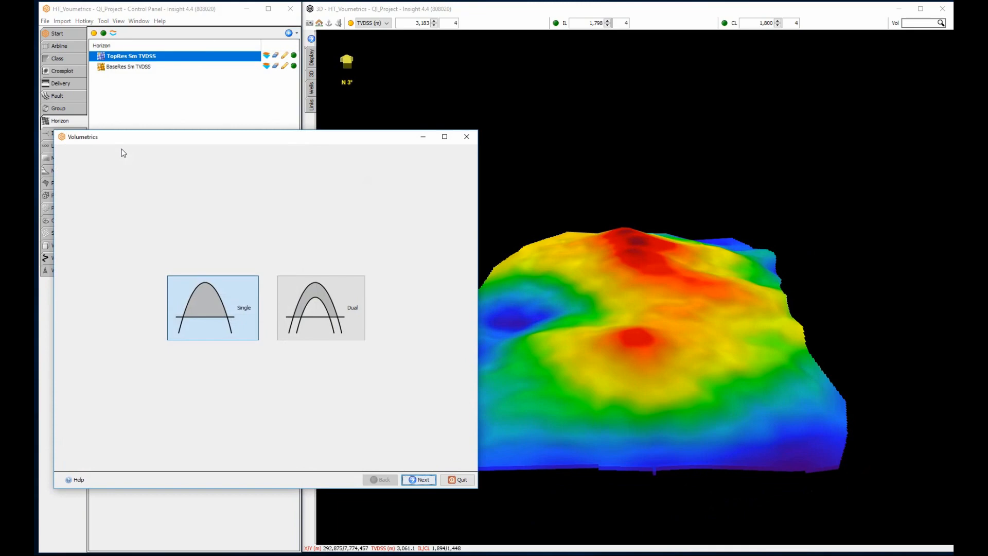
pyautogui.click(193, 288)
pyautogui.click(421, 480)
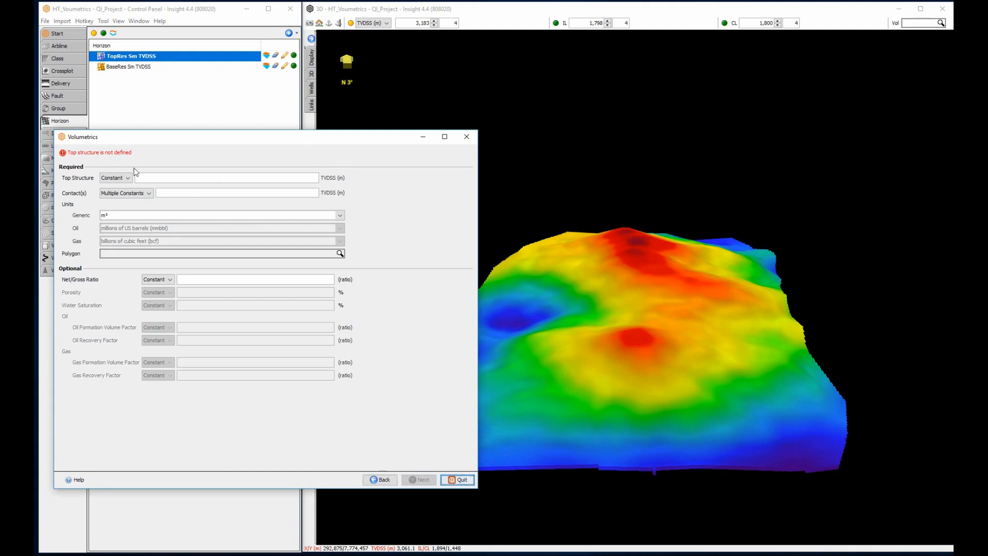
# Use the TopRes Sm TVDSS horizon as top structure and set multiple constant contacts to 2900-3010[10] m TVDSS.
pyautogui.click(110, 178)
pyautogui.click(110, 192)
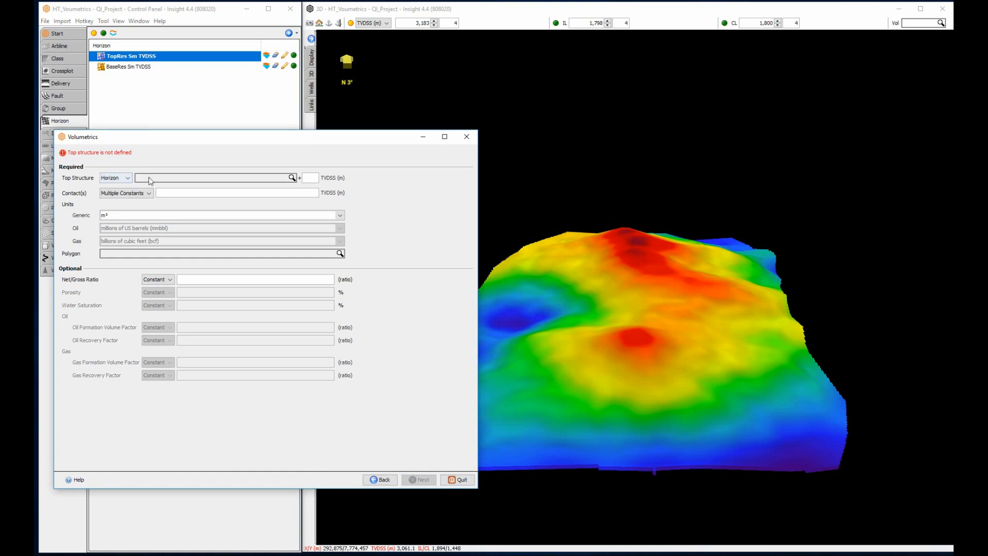
pyautogui.click(150, 177)
pyautogui.click(160, 198)
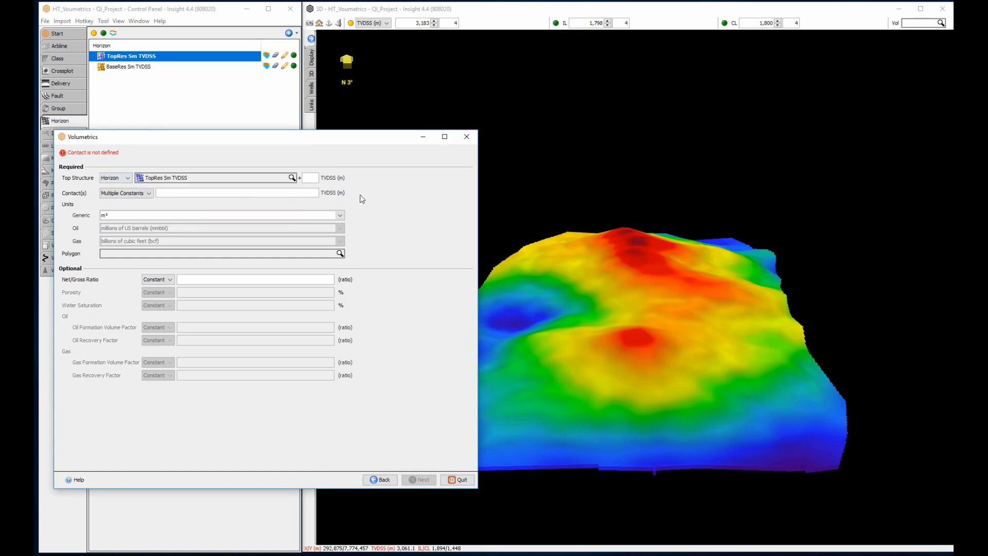
pyautogui.write('2900')
pyautogui.write('-3010[10]')
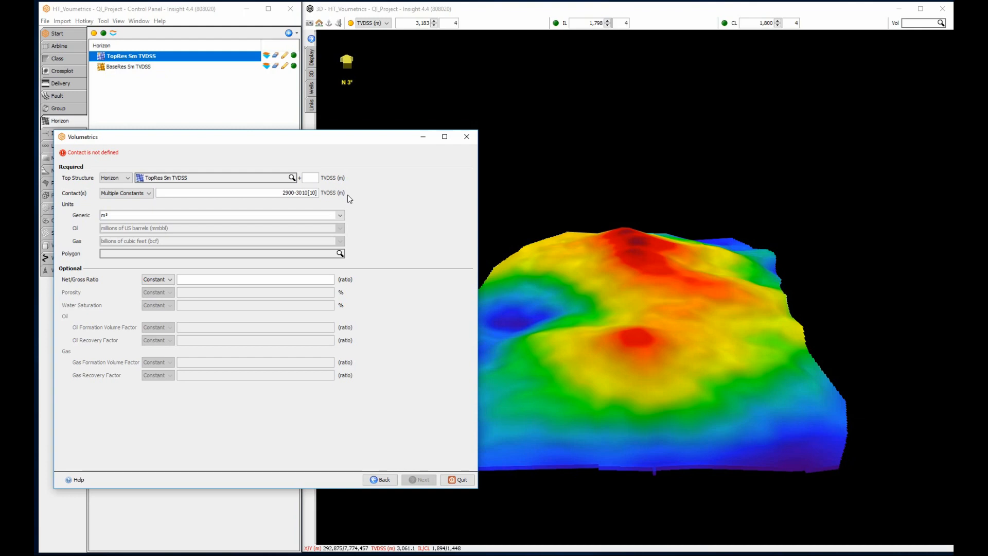
# Calculate the single-surface volumes with a constant net/gross ratio of 1 and close the Volumetrics wizard.
pyautogui.click(324, 280)
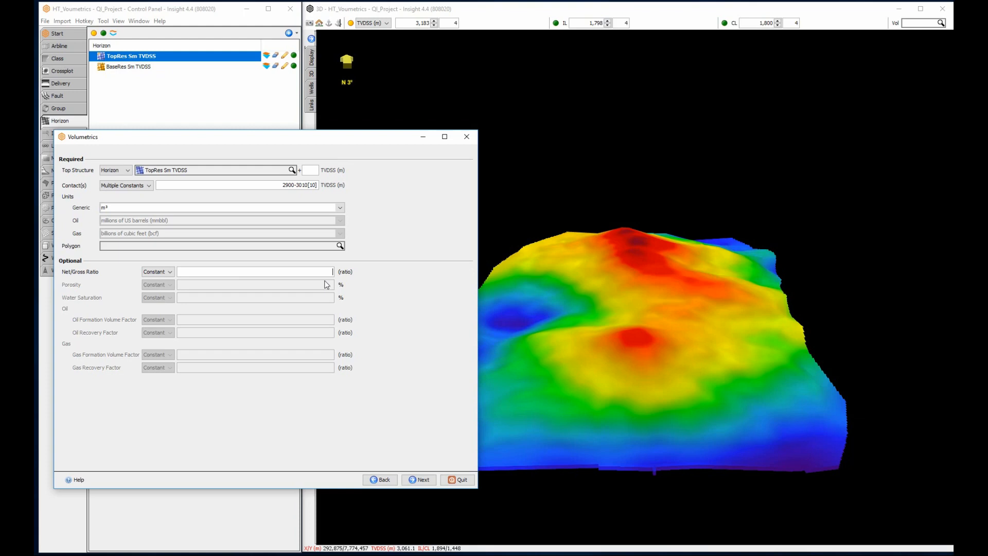
pyautogui.write('1')
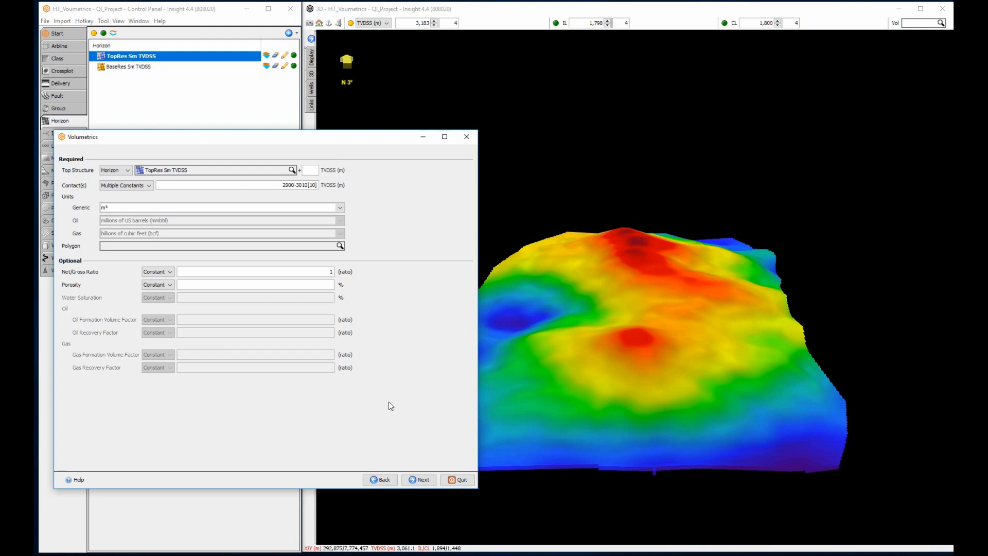
pyautogui.click(413, 479)
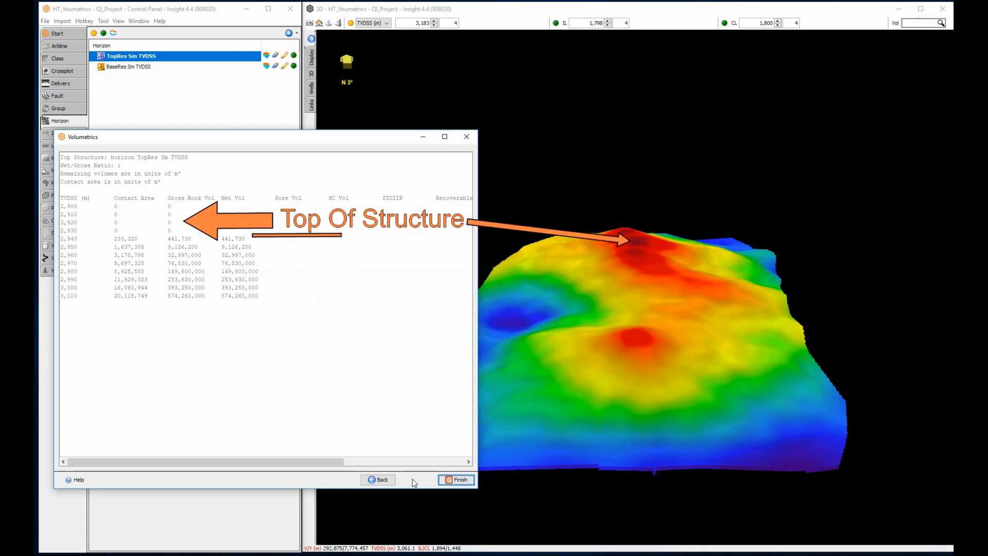
pyautogui.click(448, 482)
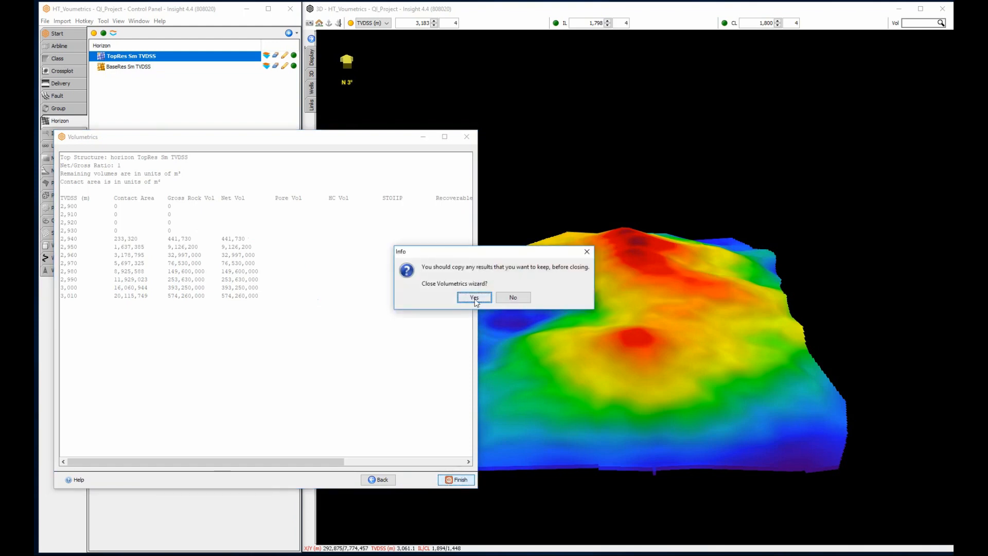
pyautogui.click(475, 298)
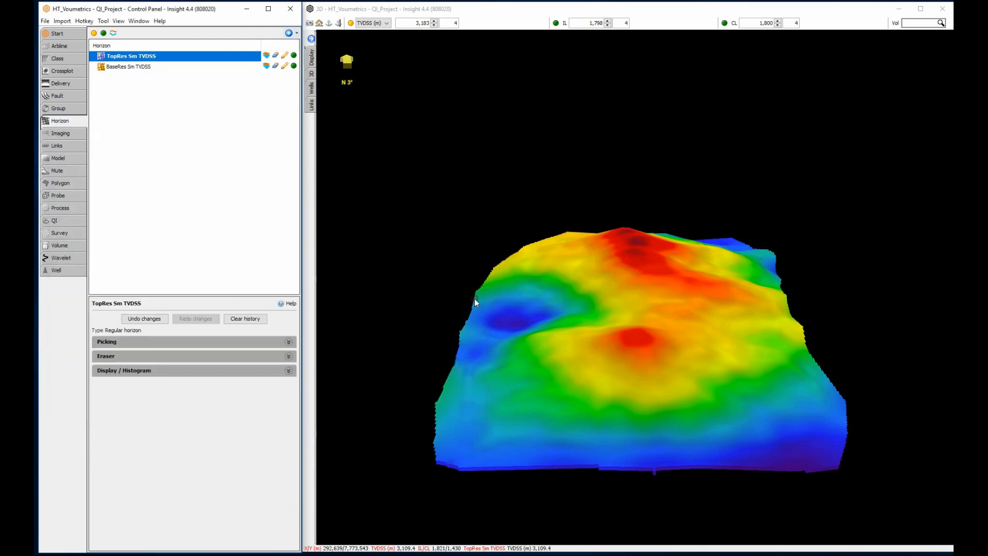
# Display the Contour 3,000 polygon on the TopRes horizon in the 3D view.
pyautogui.click(76, 185)
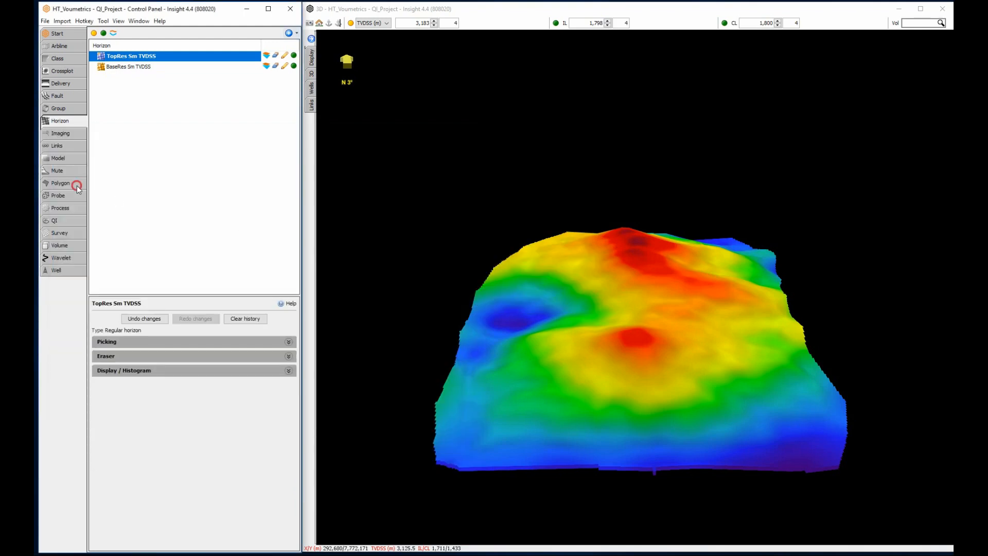
pyautogui.click(291, 66)
pyautogui.moveTo(450, 246); pyautogui.dragTo(473, 299)
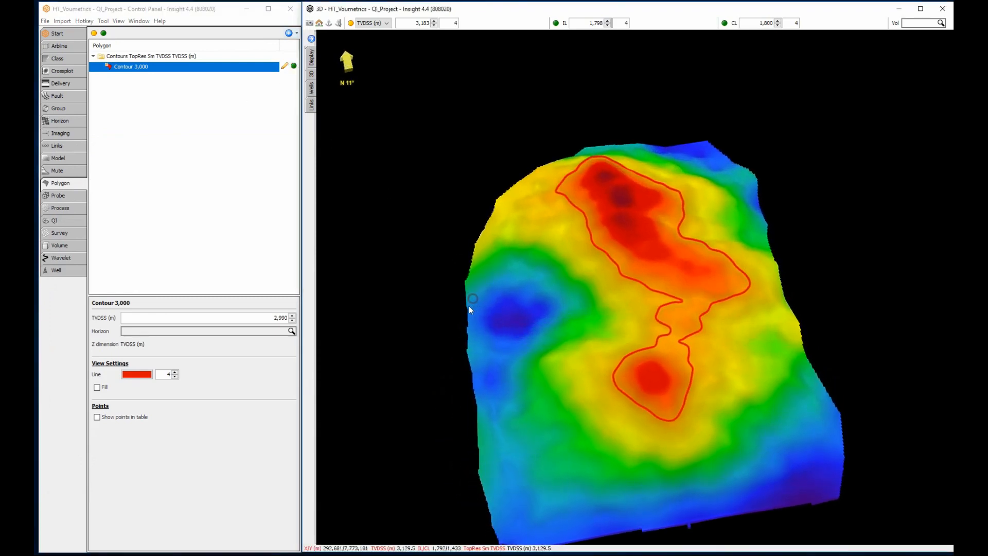
# Start a new Volumetrics calculation for dual surfaces.
pyautogui.click(101, 21)
pyautogui.click(130, 152)
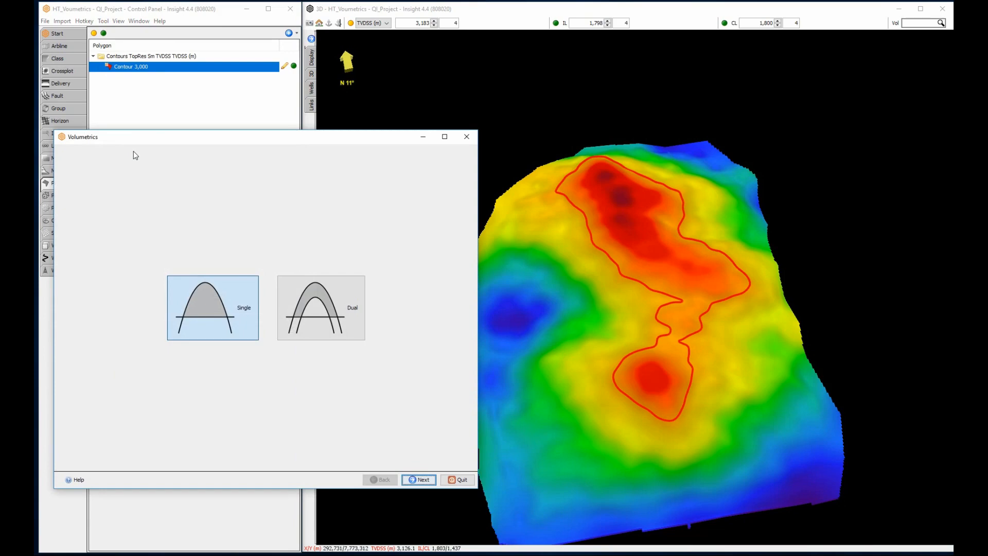
pyautogui.click(313, 303)
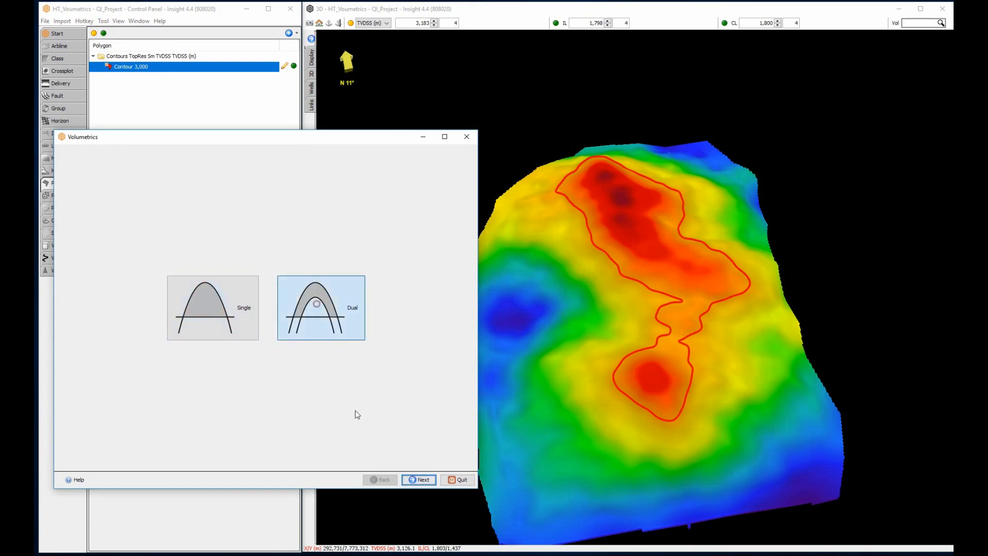
pyautogui.click(418, 479)
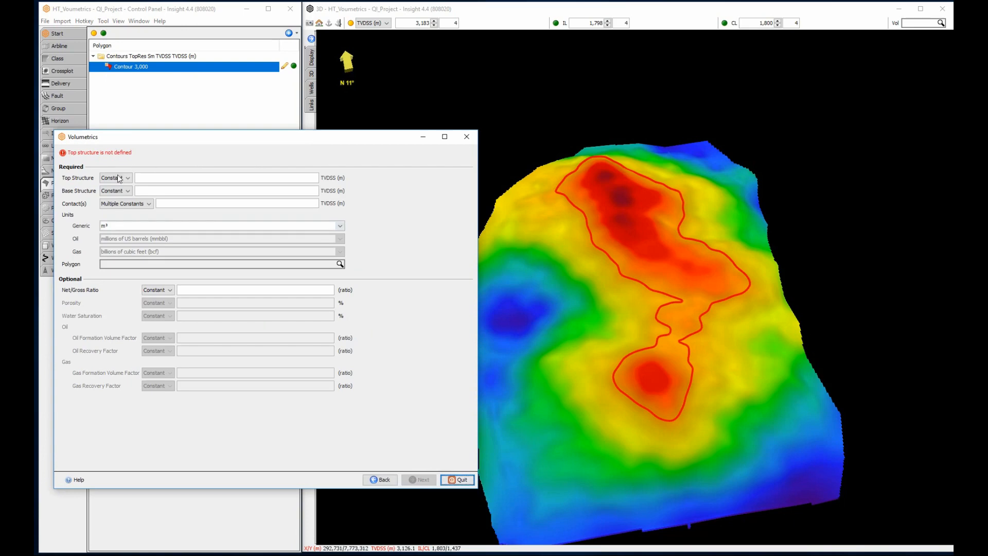
# Set the top structure to the TopRes Sm TVDSS horizon and the base structure to the BaseRes Sm TVDSS horizon.
pyautogui.click(119, 179)
pyautogui.click(110, 190)
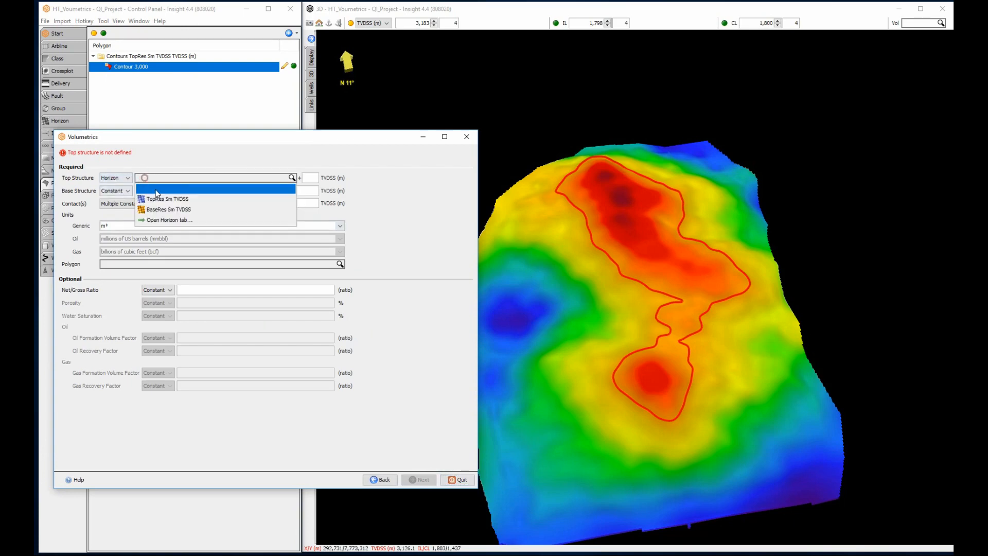
pyautogui.click(157, 199)
pyautogui.click(116, 190)
pyautogui.click(119, 200)
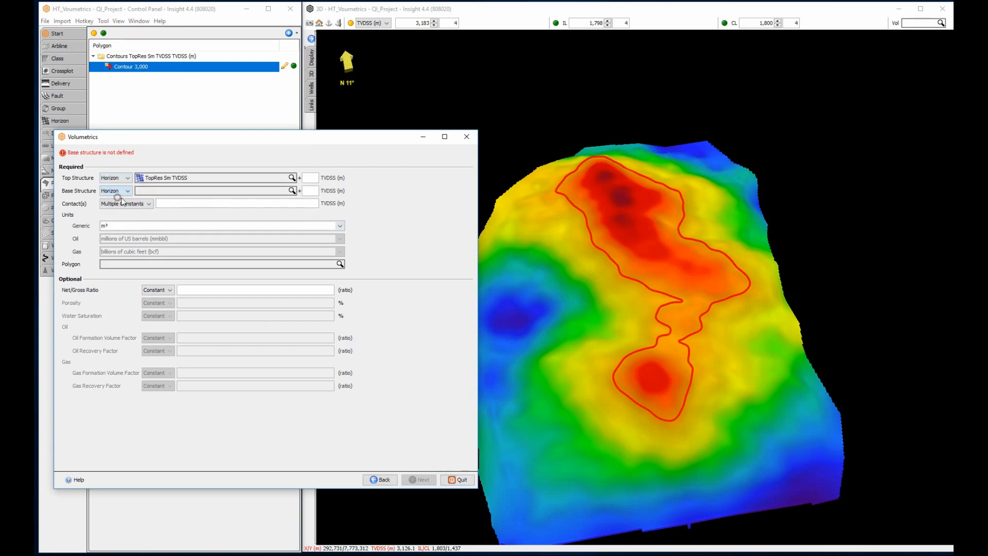
pyautogui.click(157, 221)
# Set the contacts to 3000-3010[10] m TVDSS and limit the calculation to the Contour 3,000 polygon.
pyautogui.click(189, 203)
pyautogui.write('3000-301')
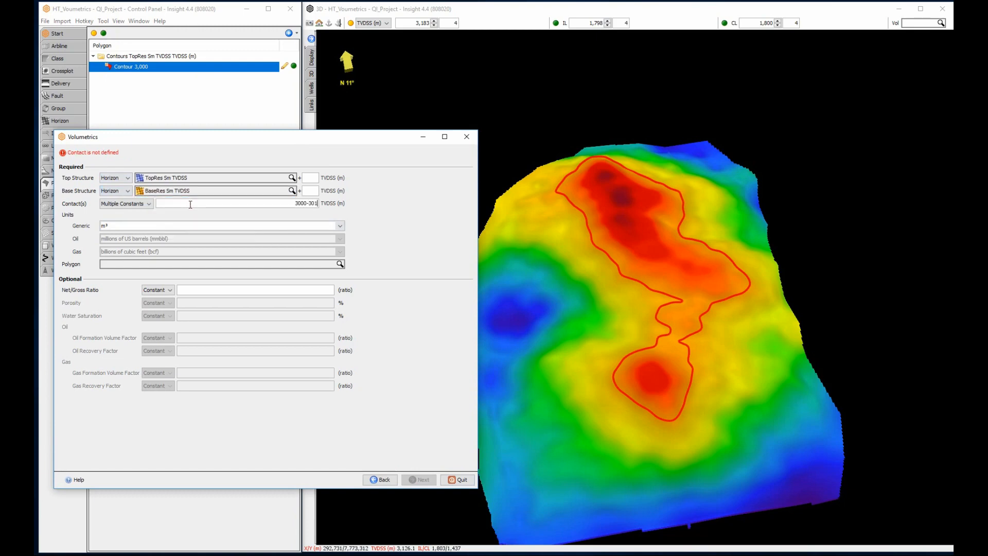
pyautogui.write('0[10]')
pyautogui.click(217, 264)
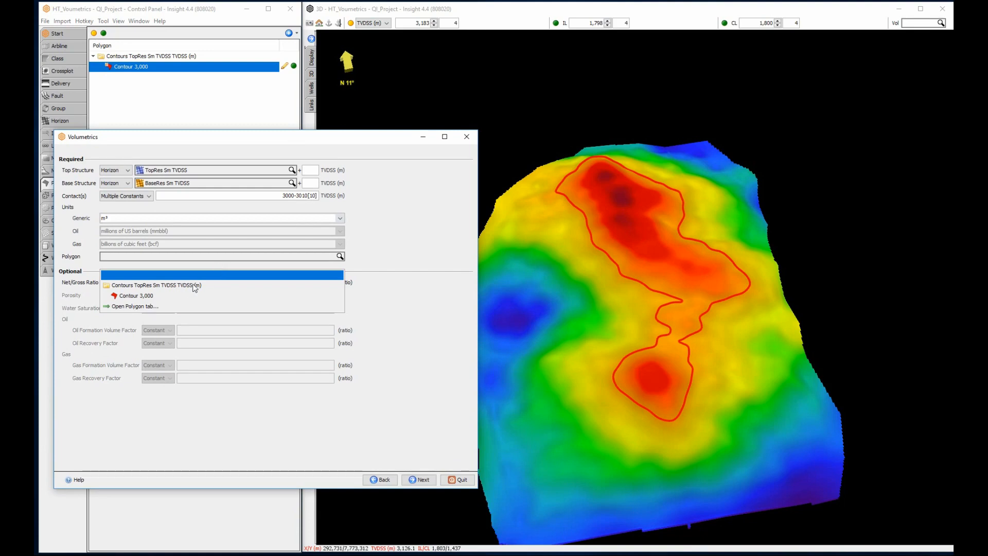
pyautogui.click(185, 295)
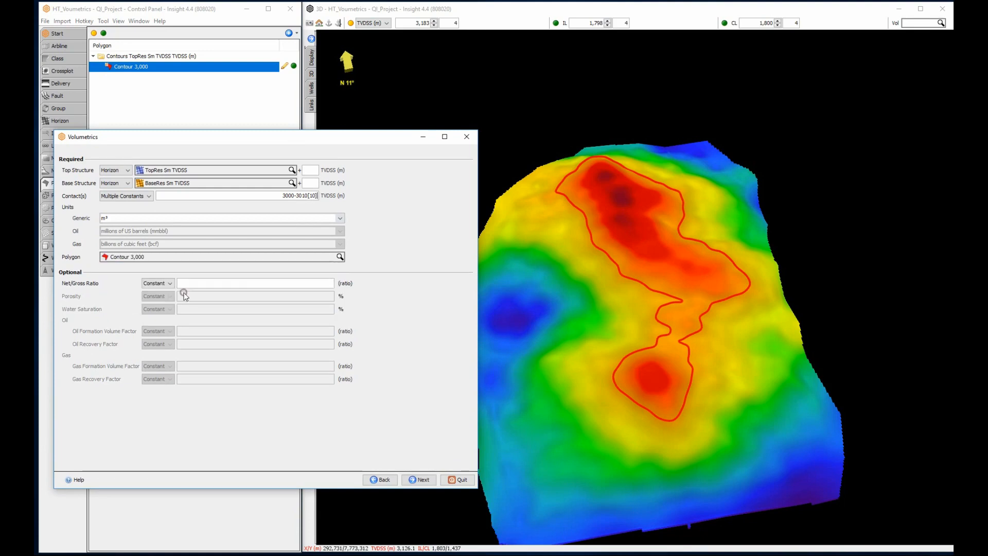
# Set constant reservoir properties: net/gross ratio 0.7, porosity 0.2 and water saturation 0.2.
pyautogui.click(214, 284)
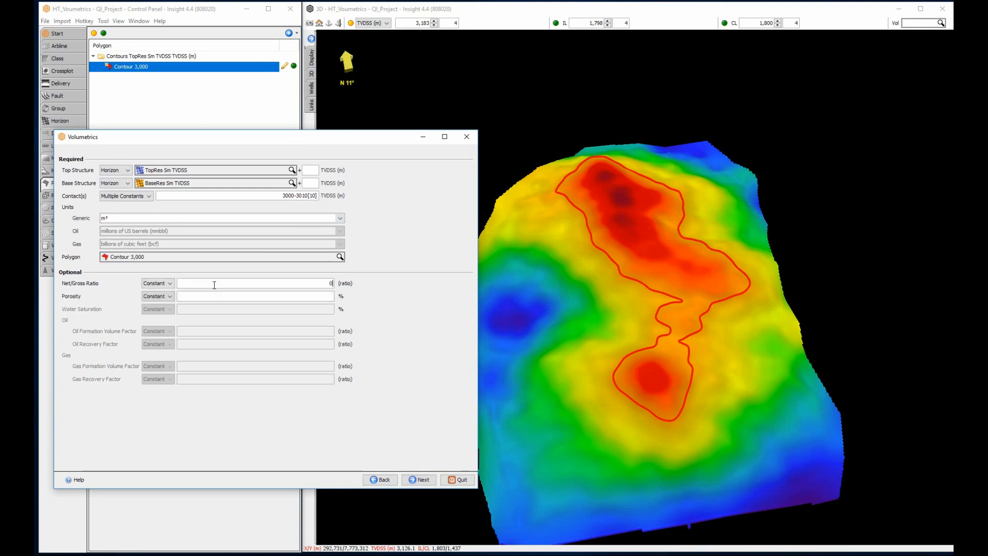
pyautogui.write('.7')
pyautogui.click(222, 297)
pyautogui.write('.2')
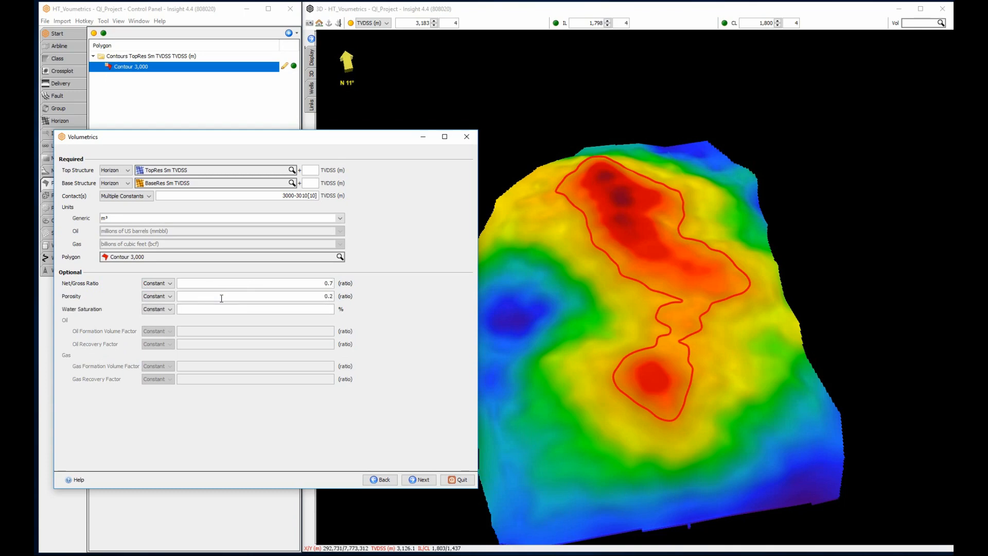
pyautogui.click(228, 309)
pyautogui.write('0')
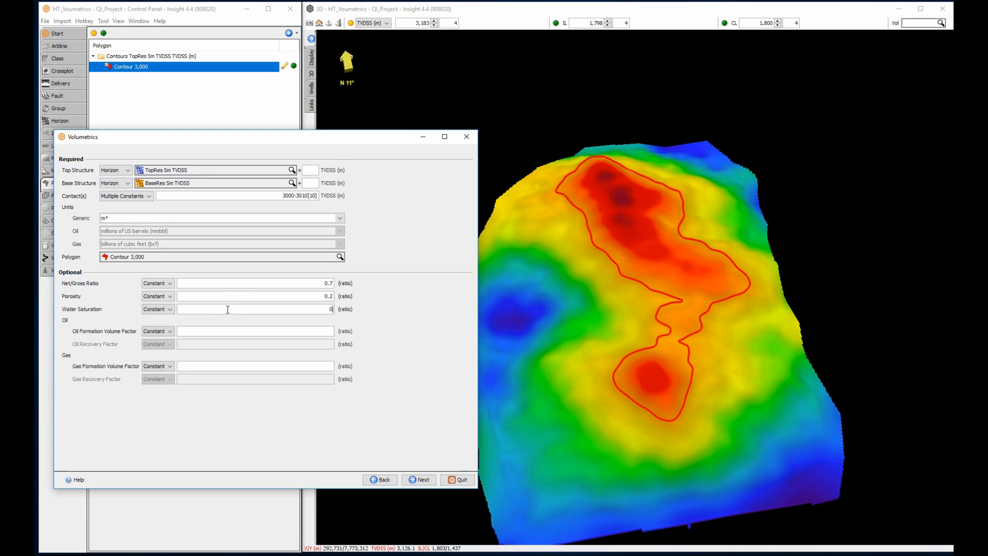
pyautogui.write('.2')
# Set the oil formation volume factor to 1.2 and the oil recovery factor to 0.4.
pyautogui.click(243, 331)
pyautogui.write('.2')
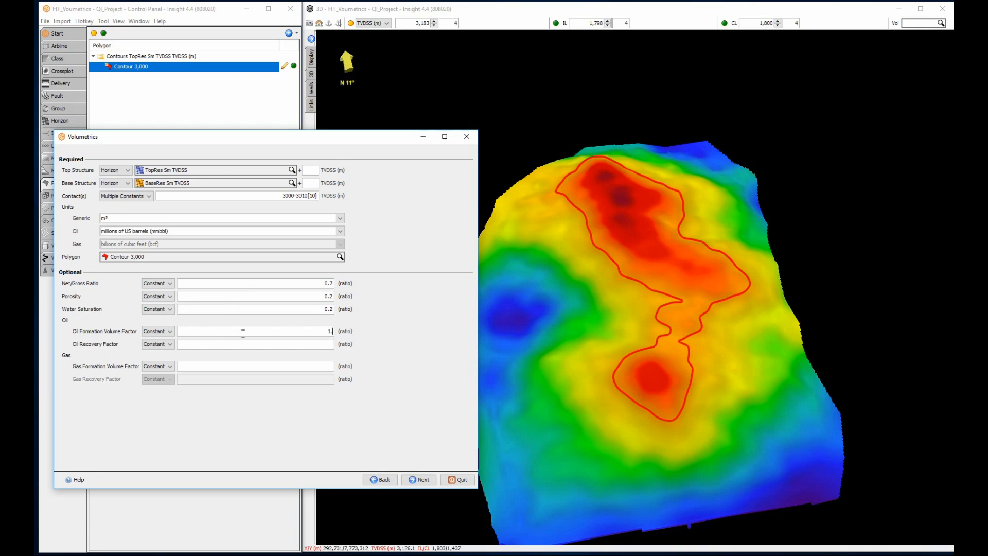
pyautogui.click(271, 345)
pyautogui.write('0.4')
# Set the gas formation volume factor to 0.007 and the gas recovery factor to 0.6.
pyautogui.click(292, 365)
pyautogui.write('0.00')
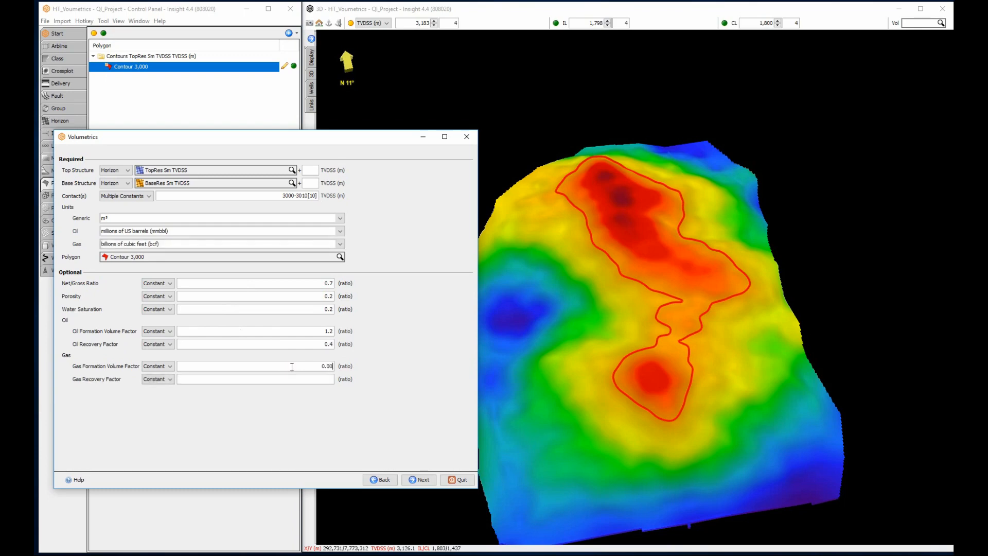
pyautogui.write('7')
pyautogui.click(298, 379)
pyautogui.write('0.6')
# Calculate the dual-surface volumes and widen the results window to show all columns.
pyautogui.click(418, 479)
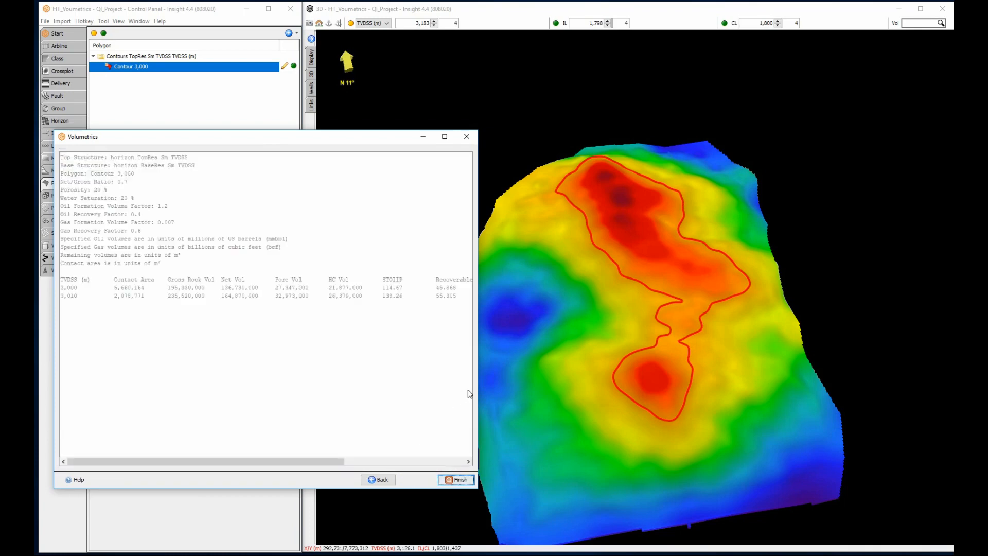
pyautogui.moveTo(478, 386); pyautogui.dragTo(675, 404)
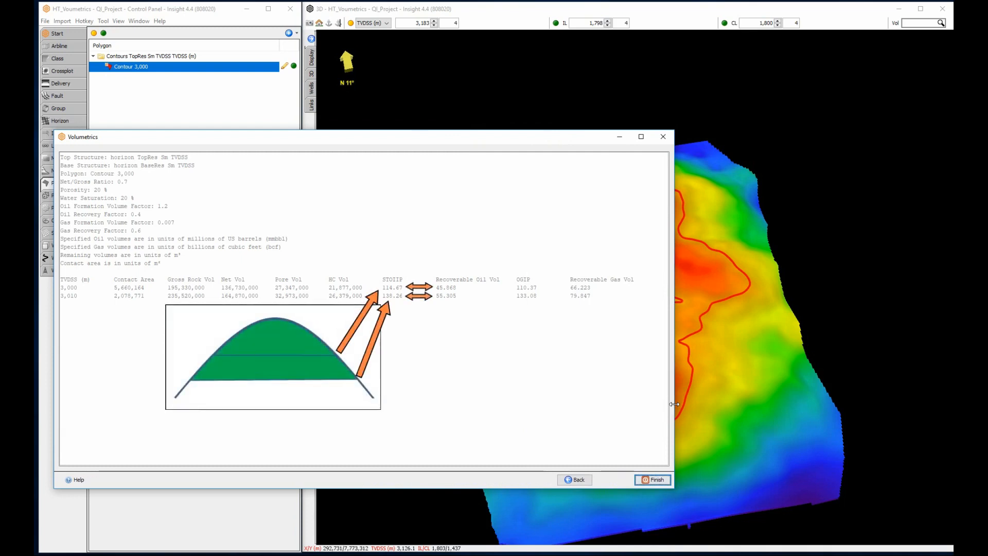